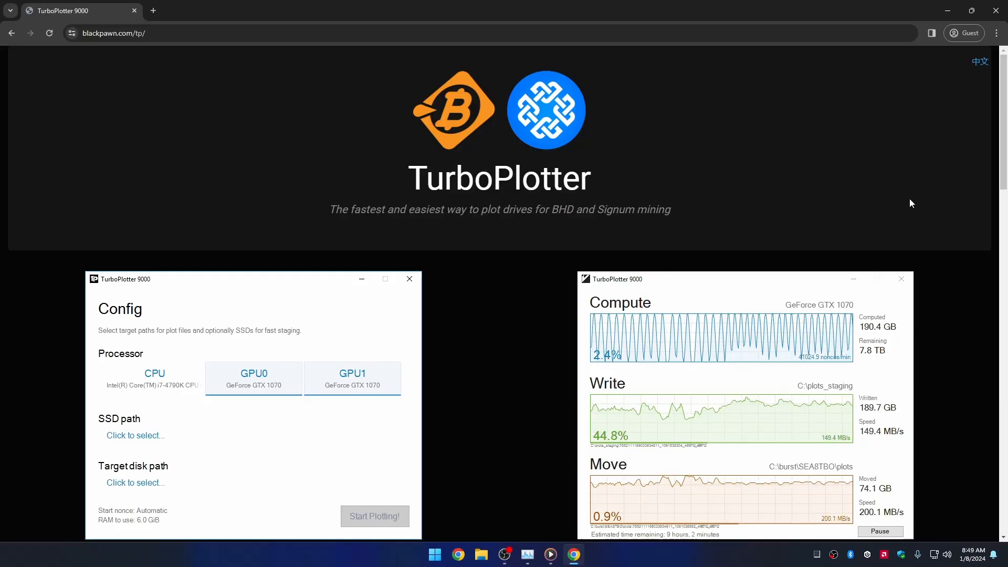
Step: Download the Windows x64 build of TurboPlotter and save the TurboPlotter_0.10.2 archive in the Downloads folder
scroll(911, 203, "down", 2)
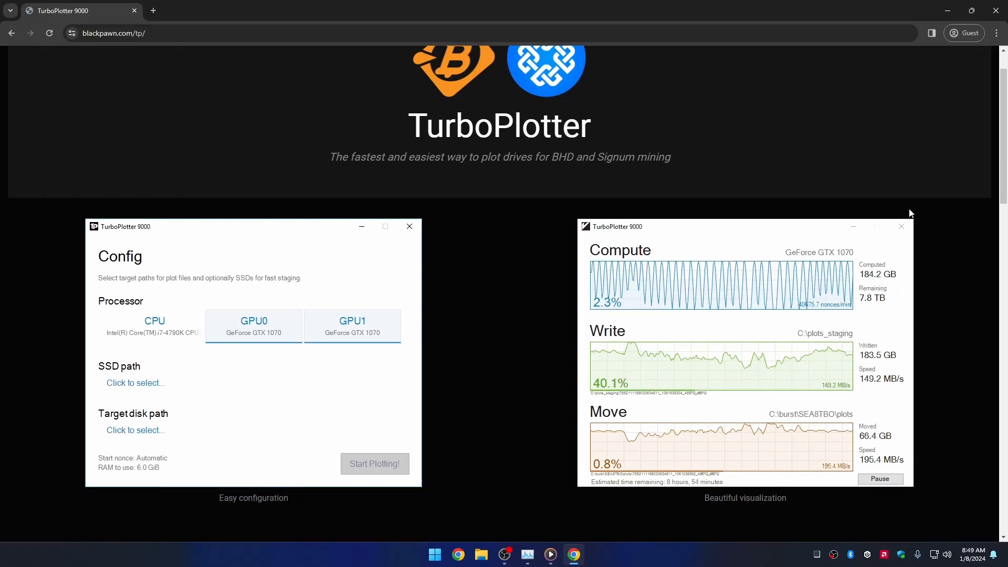
scroll(913, 210, "down", 3)
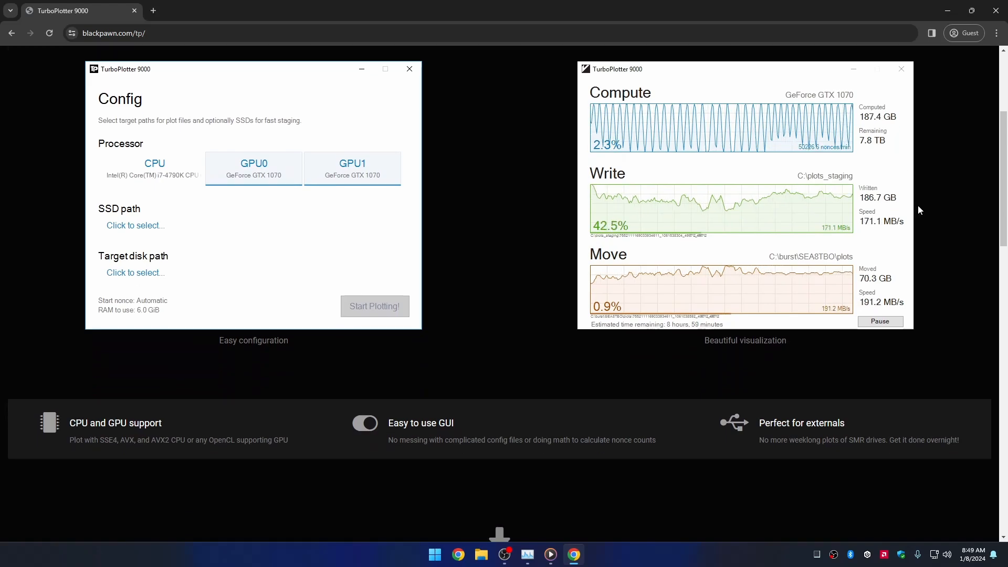
scroll(922, 203, "down", 2)
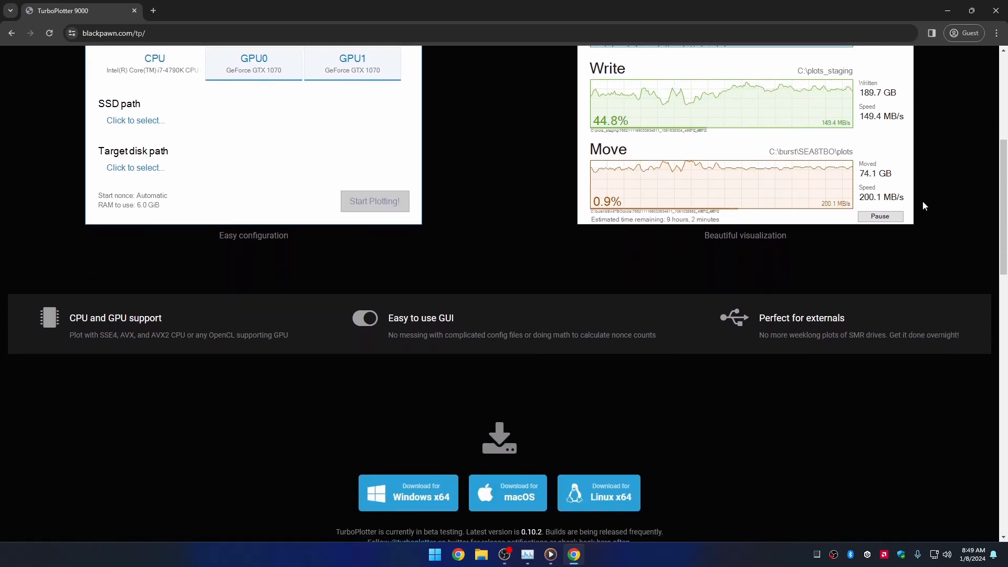
scroll(917, 203, "down", 3)
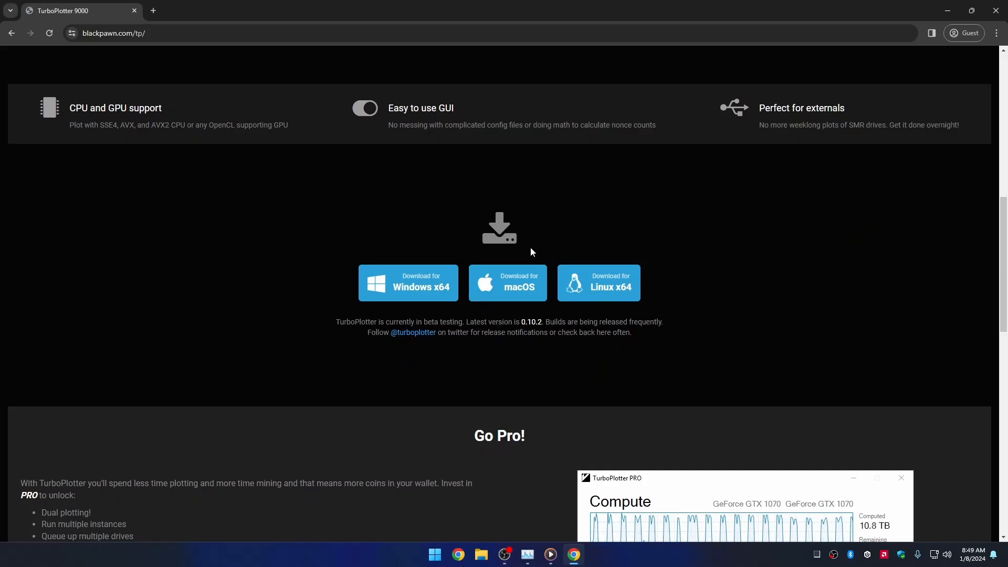
left_click(407, 301)
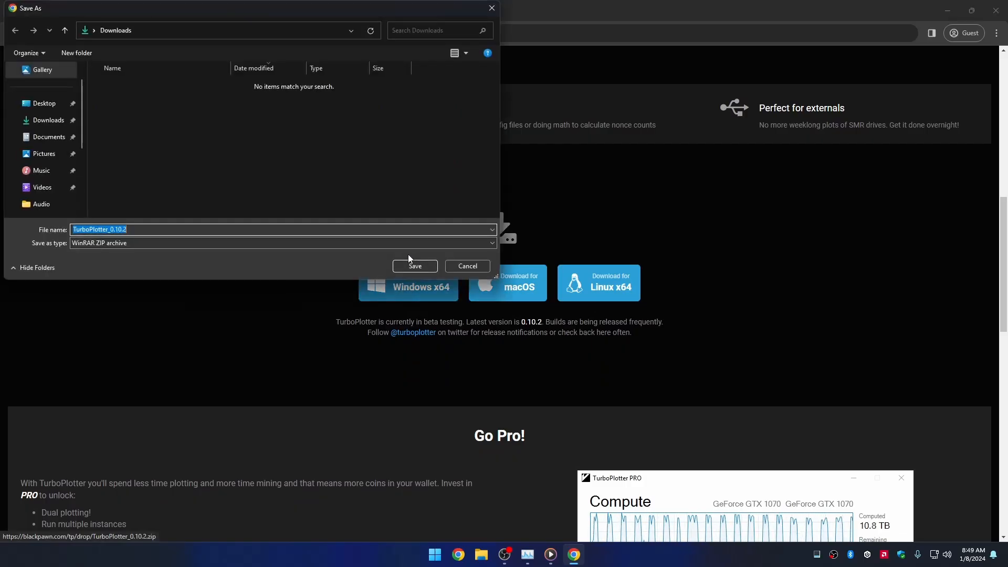
left_click(415, 265)
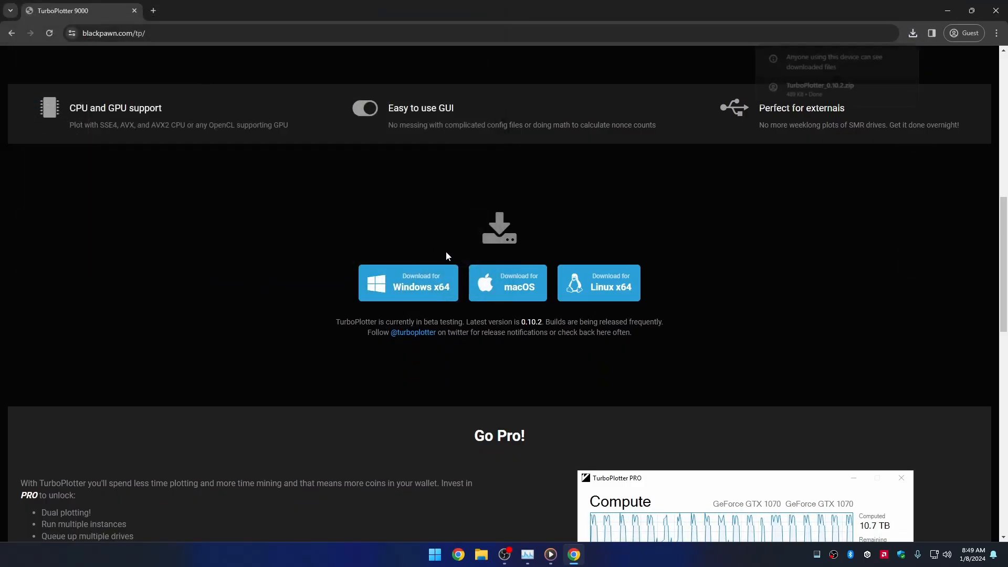
Step: Locate the downloaded TurboPlotter_0.10.2 archive in its folder and extract it to the default TurboPlotter_0.10.2 subfolder of Downloads
key("ctrl+j")
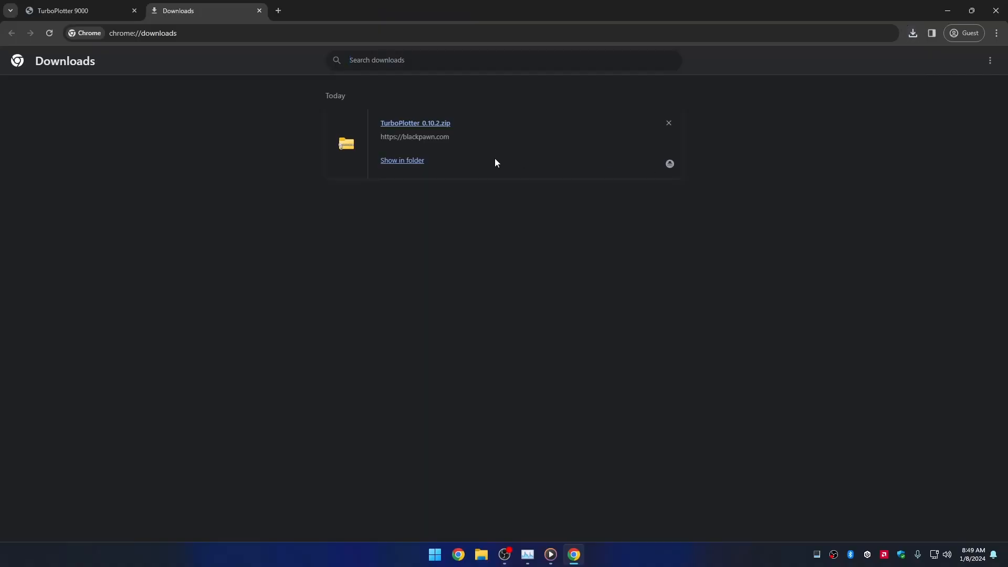
left_click(403, 161)
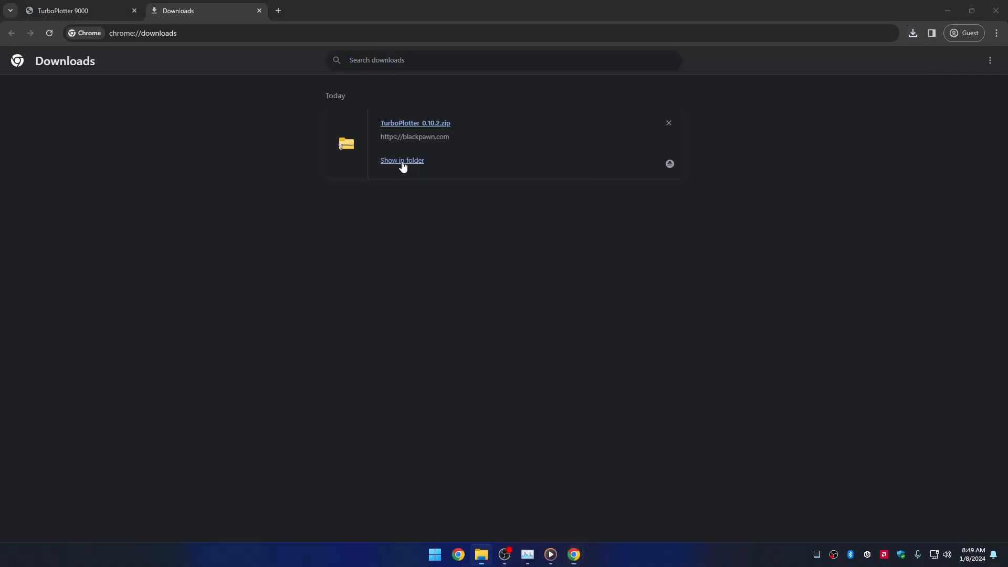
left_click_drag(498, 79, 416, 204)
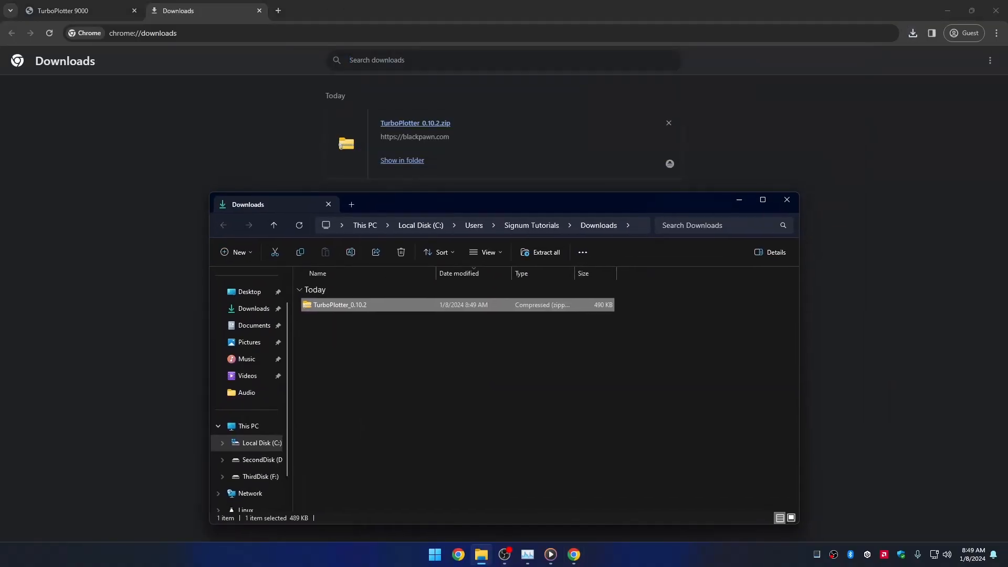
right_click(333, 308)
left_click(374, 176)
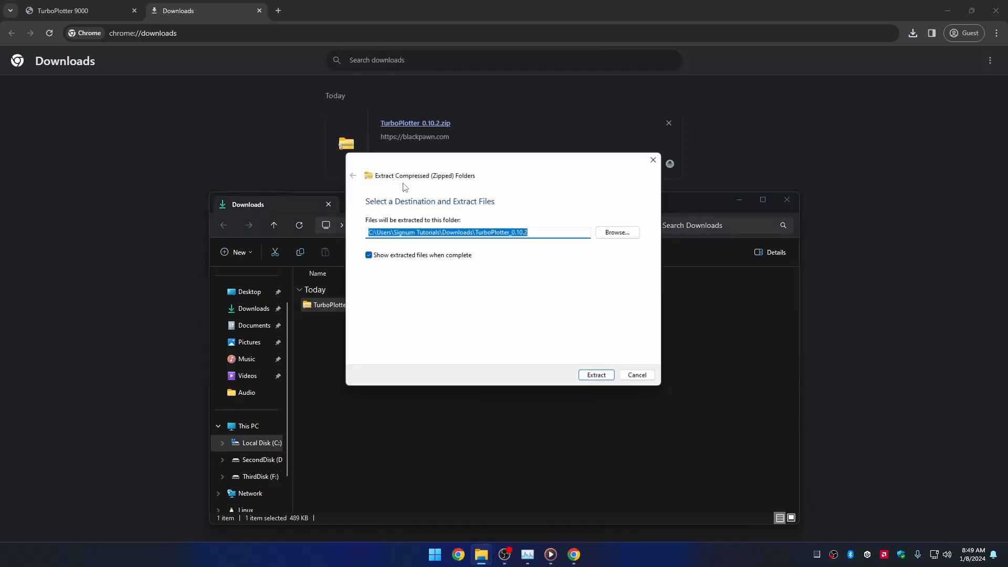
left_click(599, 376)
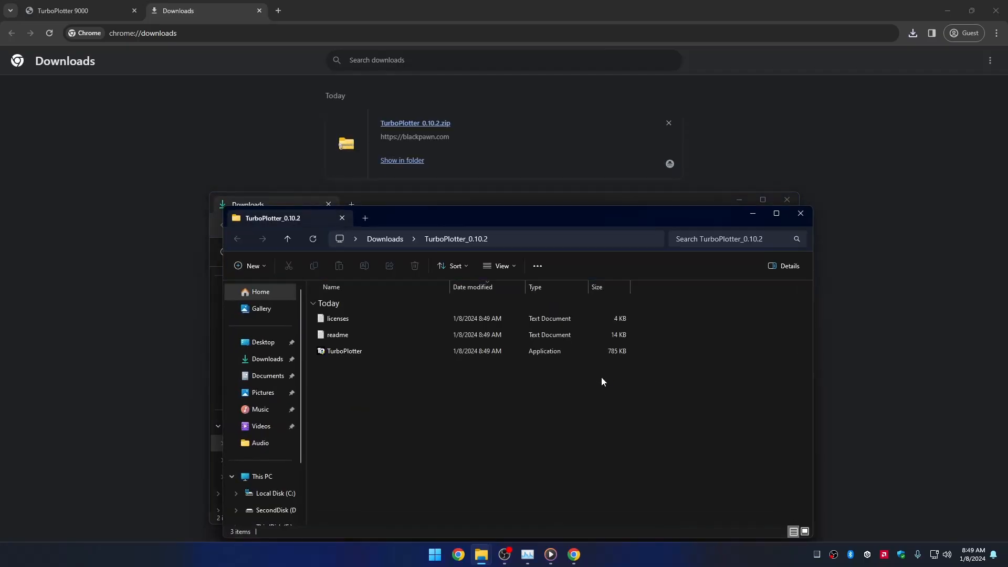
Step: Run the extracted TurboPlotter application as administrator past the SmartScreen block, and answer No to having existing plots
left_click_drag(520, 215, 515, 100)
right_click(331, 232)
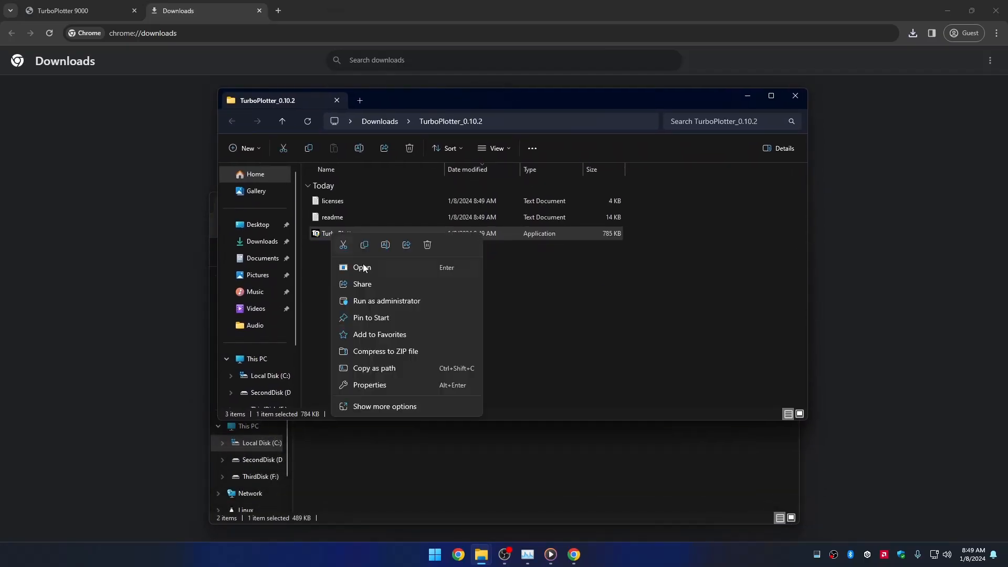
left_click(371, 303)
left_click(393, 201)
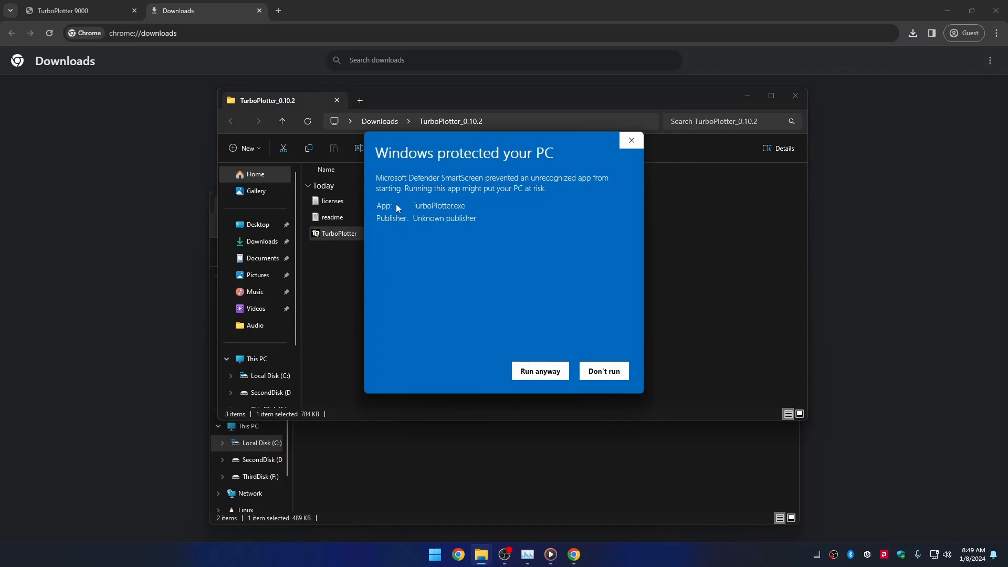
left_click(540, 370)
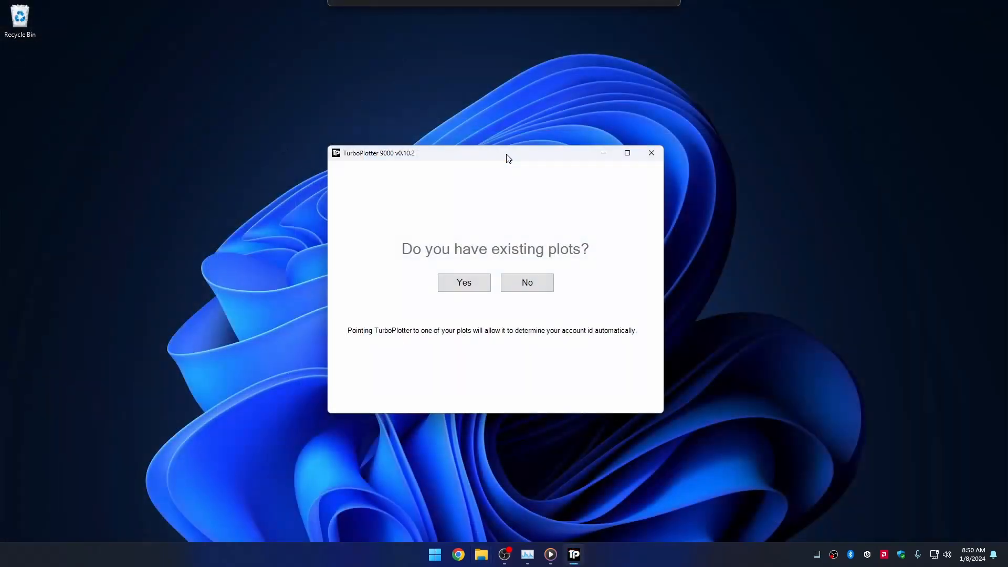
left_click(527, 290)
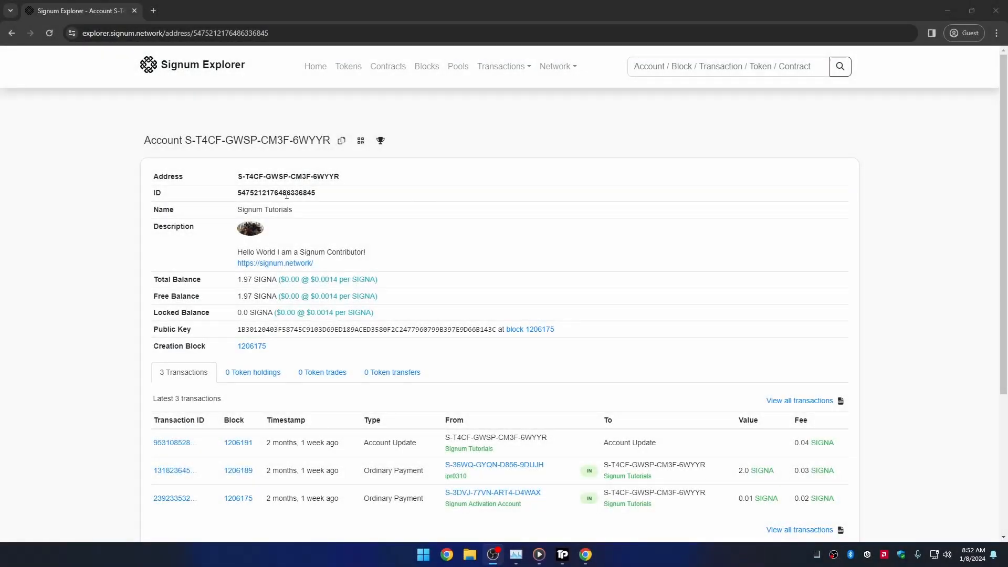
Step: Copy the numeric account ID from the Signum Explorer account page and paste it into TurboPlotter's address or account id field
double_click(287, 194)
right_click(306, 195)
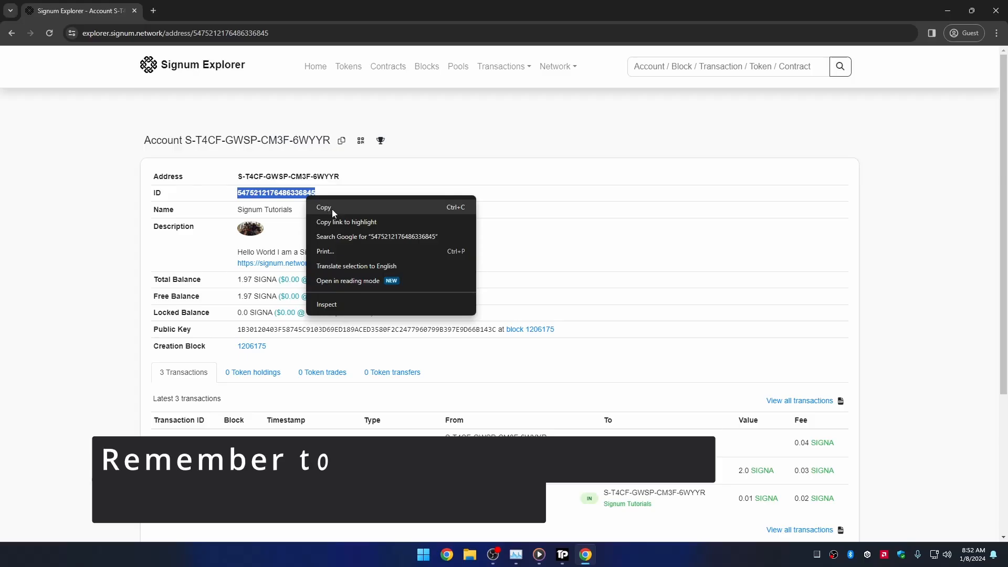
left_click(331, 209)
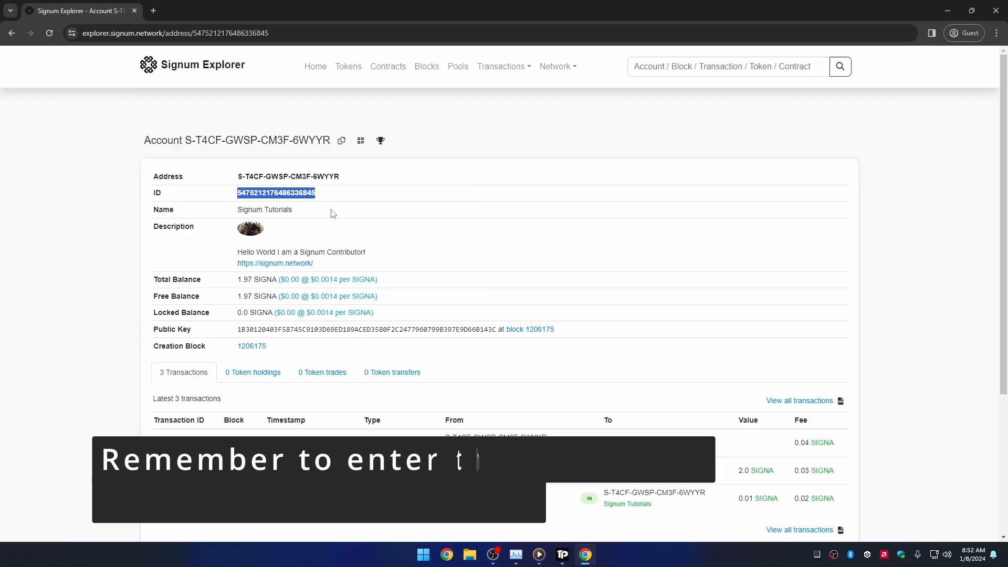
left_click(564, 557)
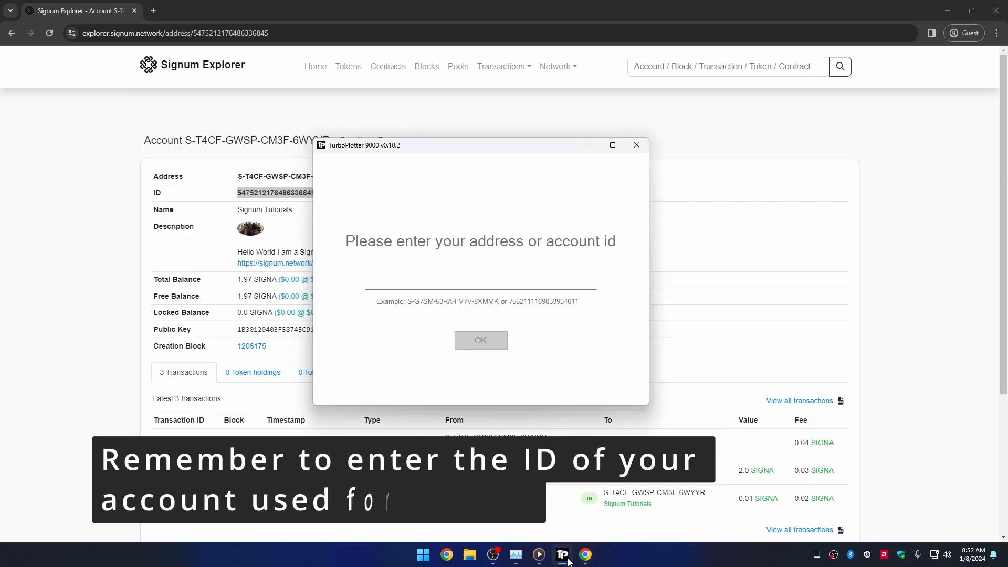
right_click(409, 278)
left_click(420, 326)
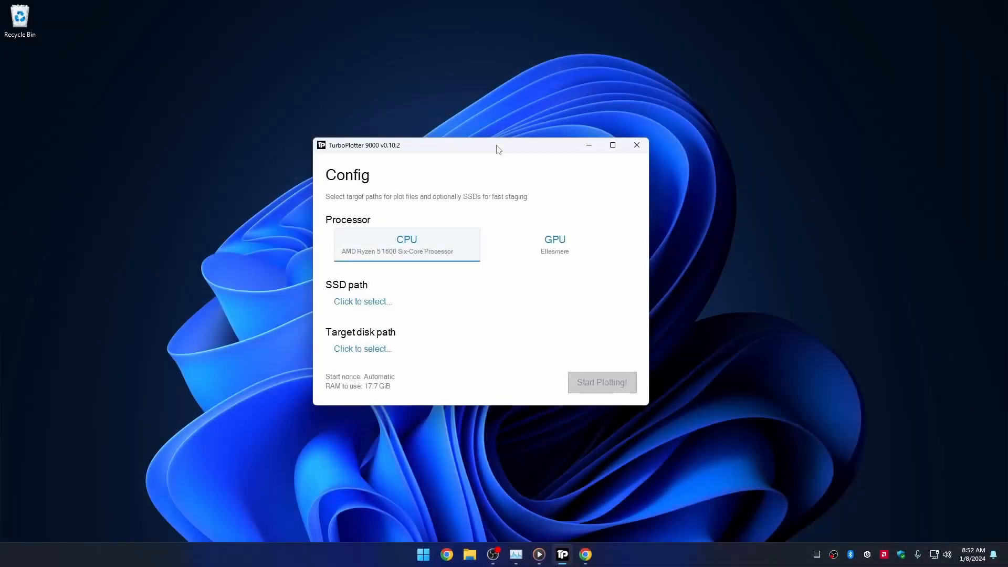
Step: Choose the GPU as the processor and set the SSD path to C:\temp-plots-cache
left_click(550, 262)
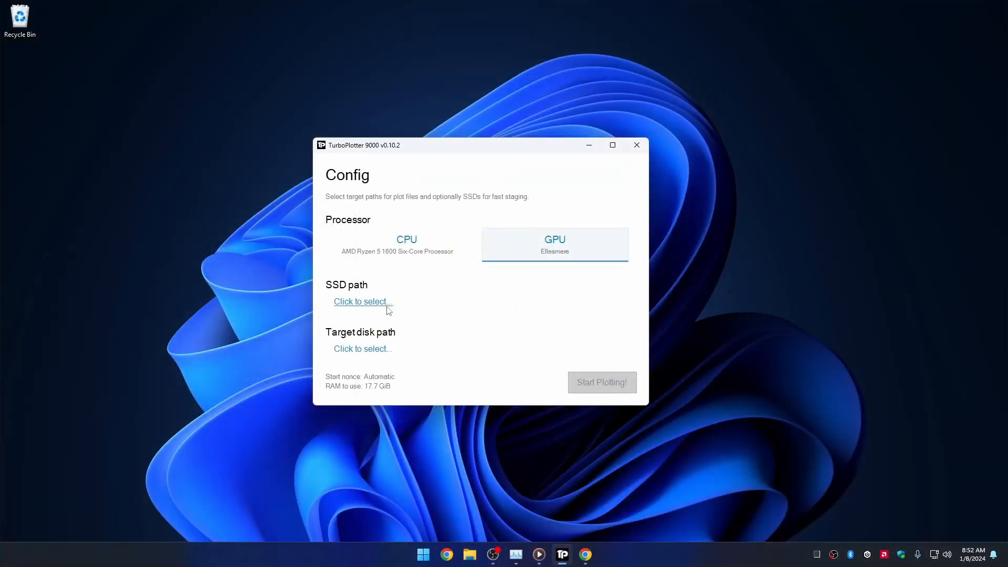
left_click(388, 307)
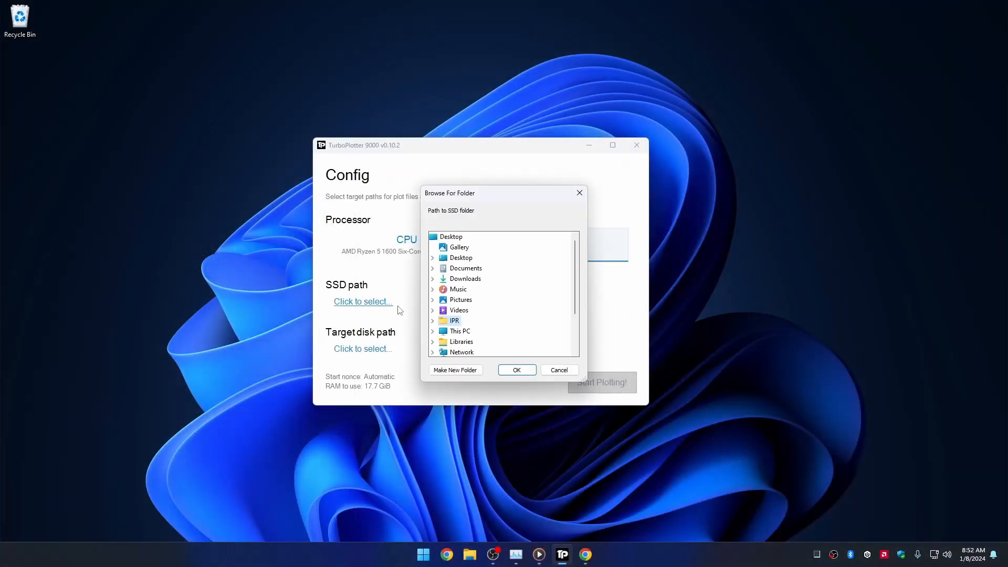
left_click(442, 323)
left_click(495, 342)
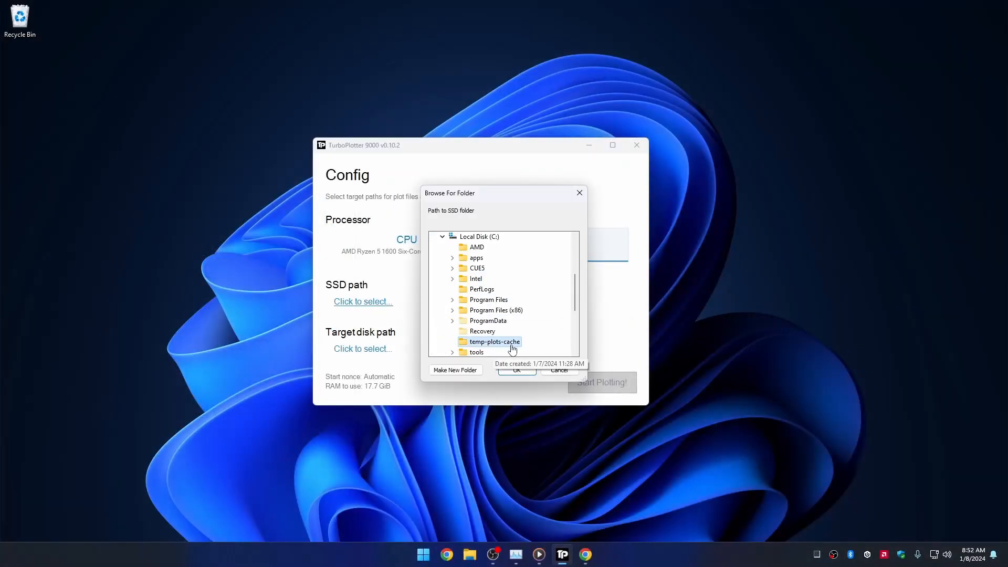
left_click(518, 370)
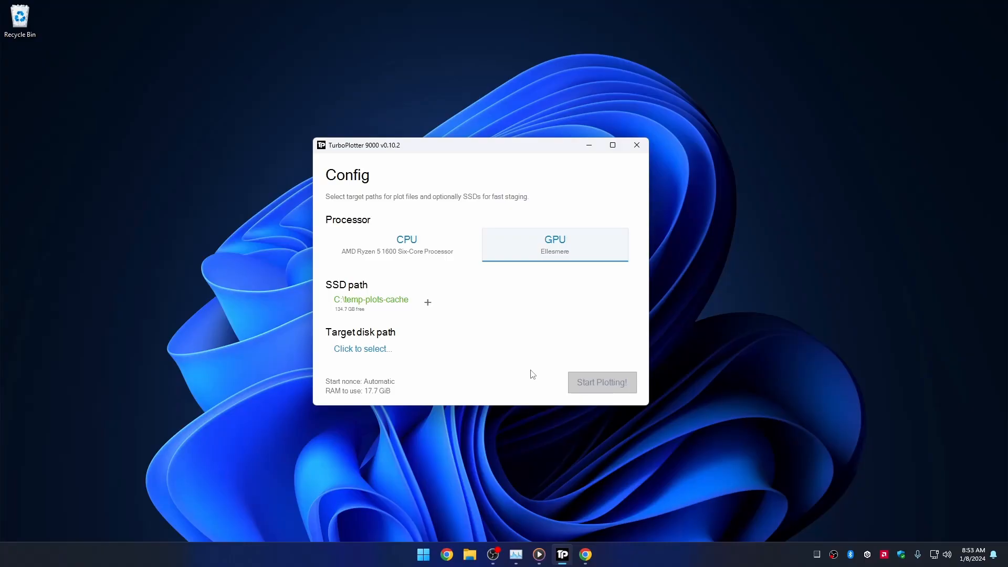
Step: Set the target disk path to the Plots folder on ThirdDisk (F:)
left_click(383, 350)
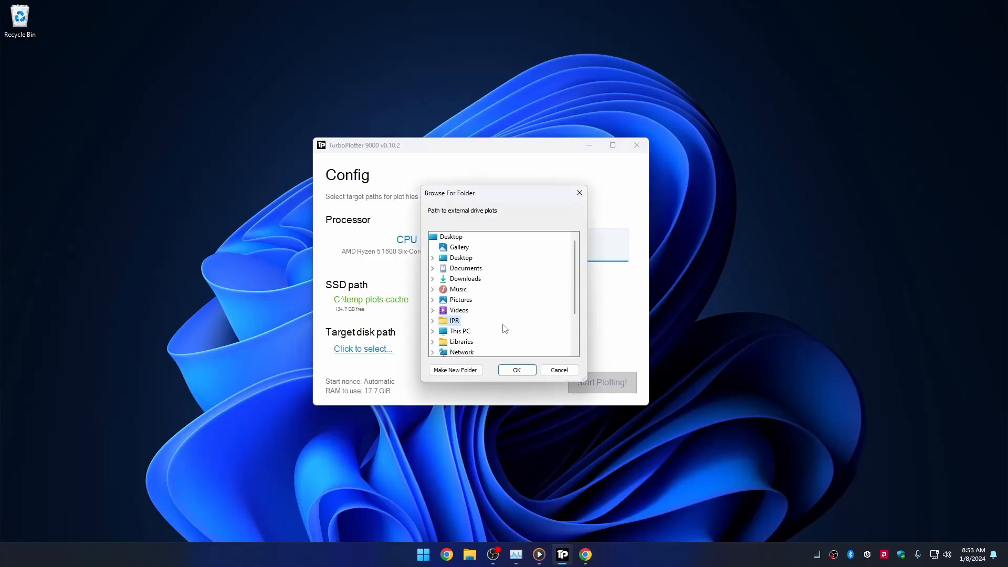
scroll(576, 273, "down", 2)
left_click(432, 279)
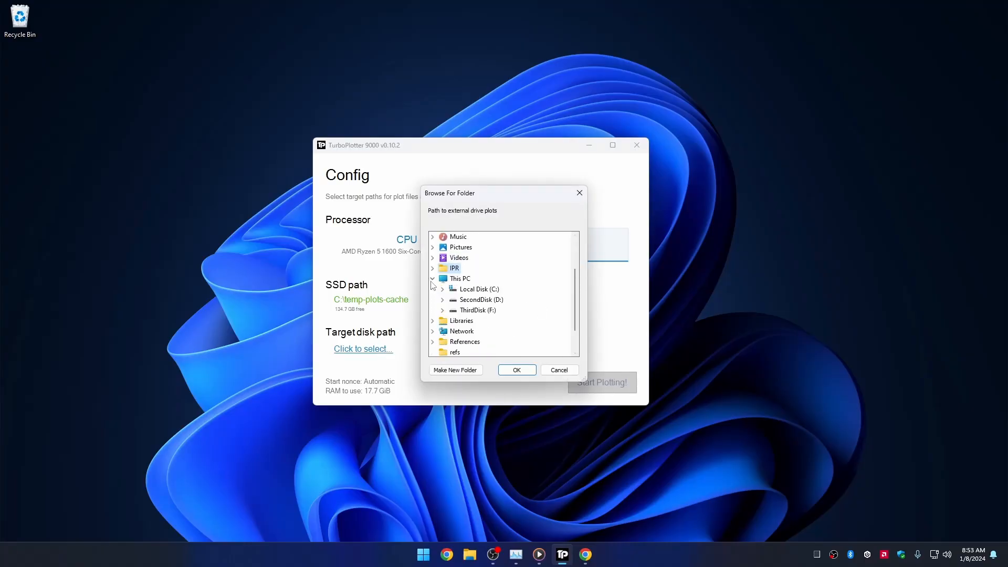
left_click(443, 310)
left_click(470, 322)
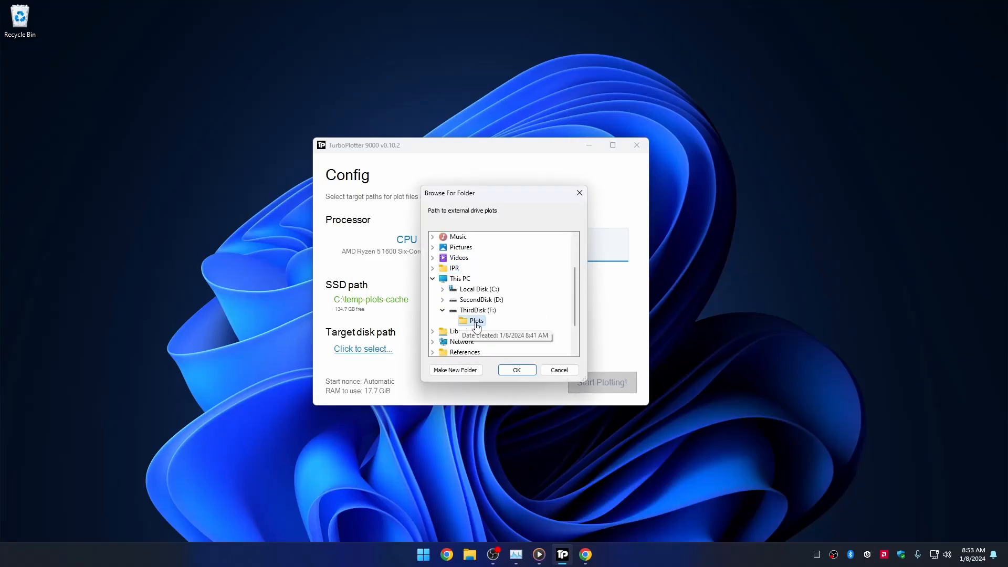
left_click(517, 371)
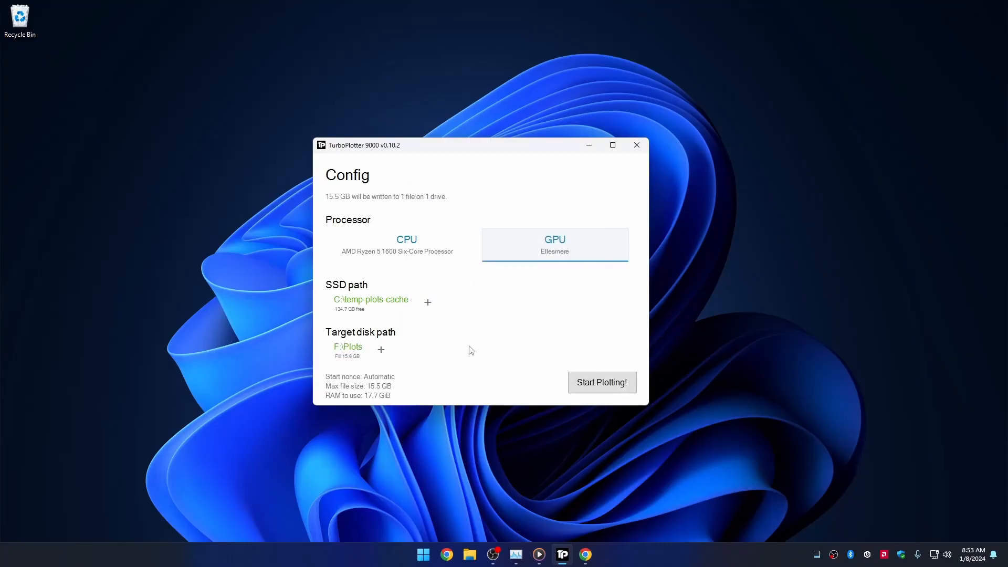
Step: Set the amount of space to fill on the target drive F:\Plots to 10.0 GB
left_click(357, 359)
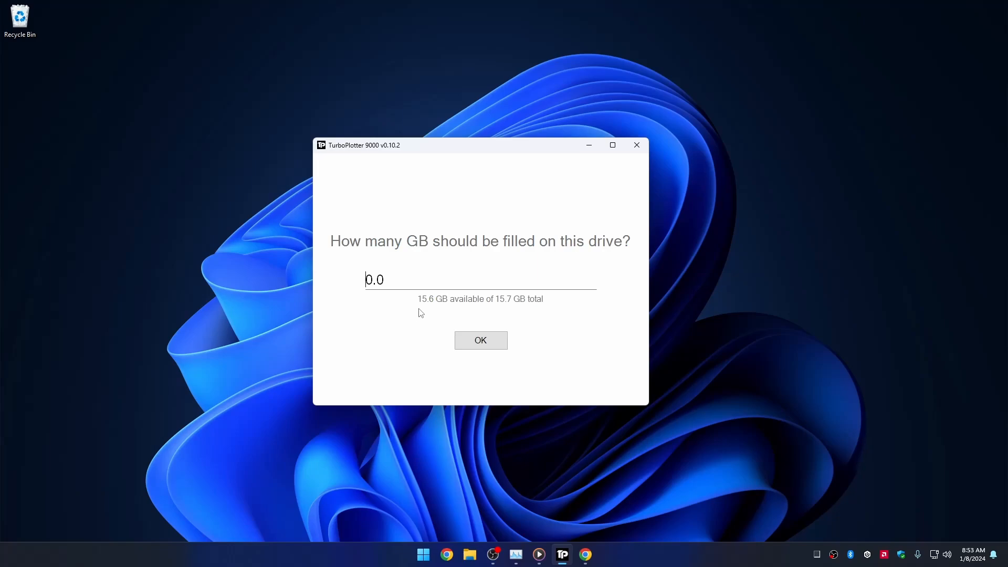
type("1")
left_click(481, 341)
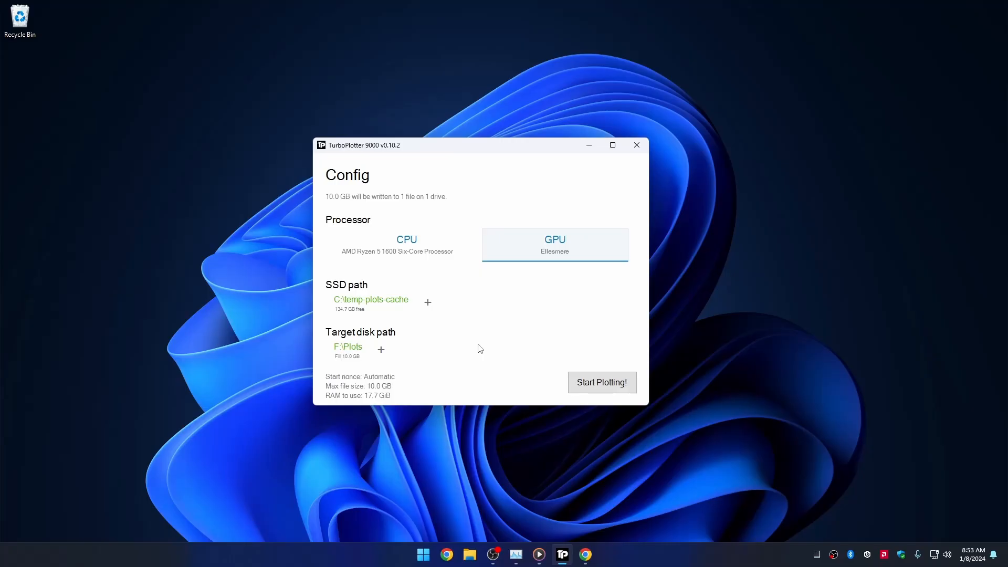
Step: Confirm a maximum plot file size of 10.0 GB and a maximum RAM use of 17.8 GiB
left_click(383, 391)
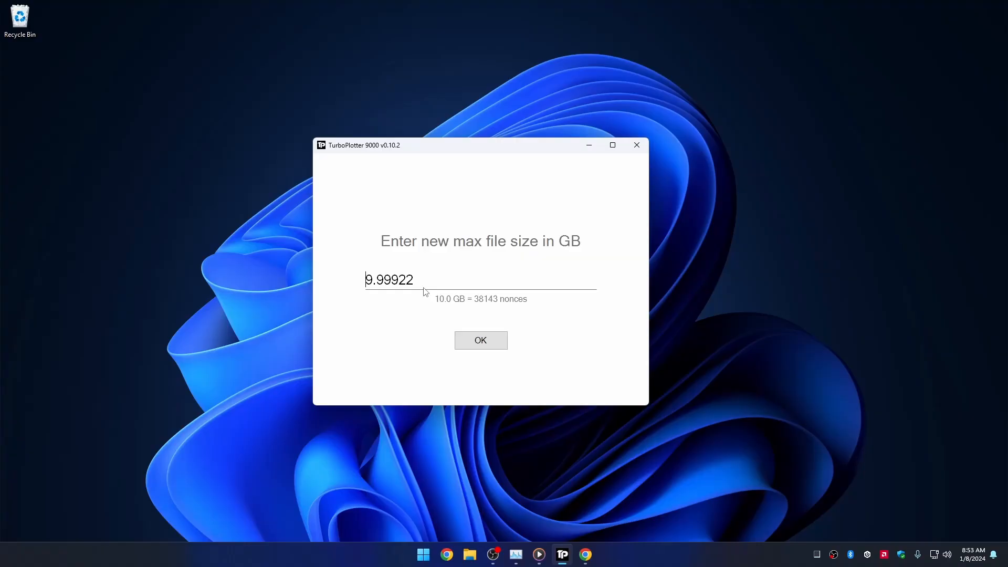
left_click(481, 341)
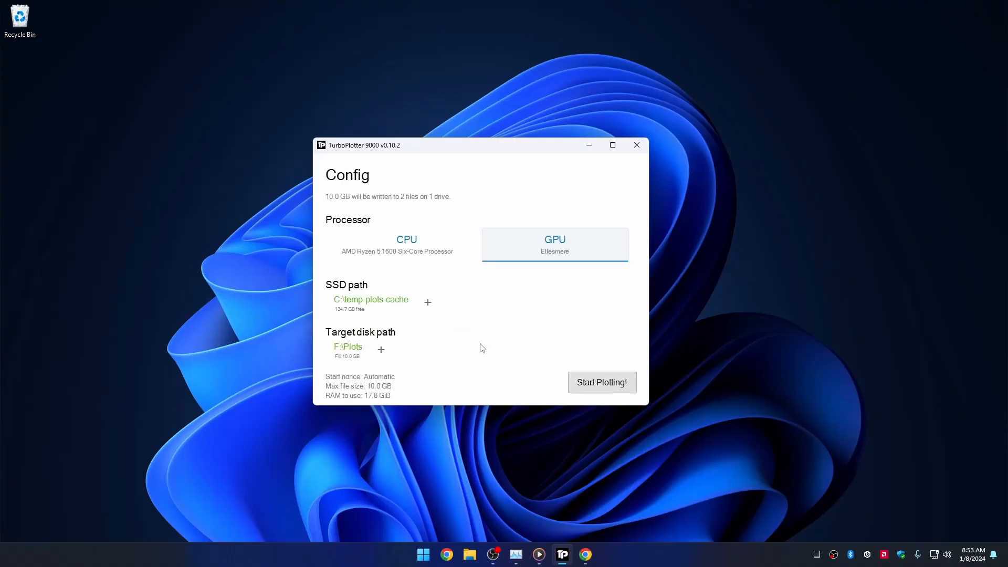
left_click(383, 396)
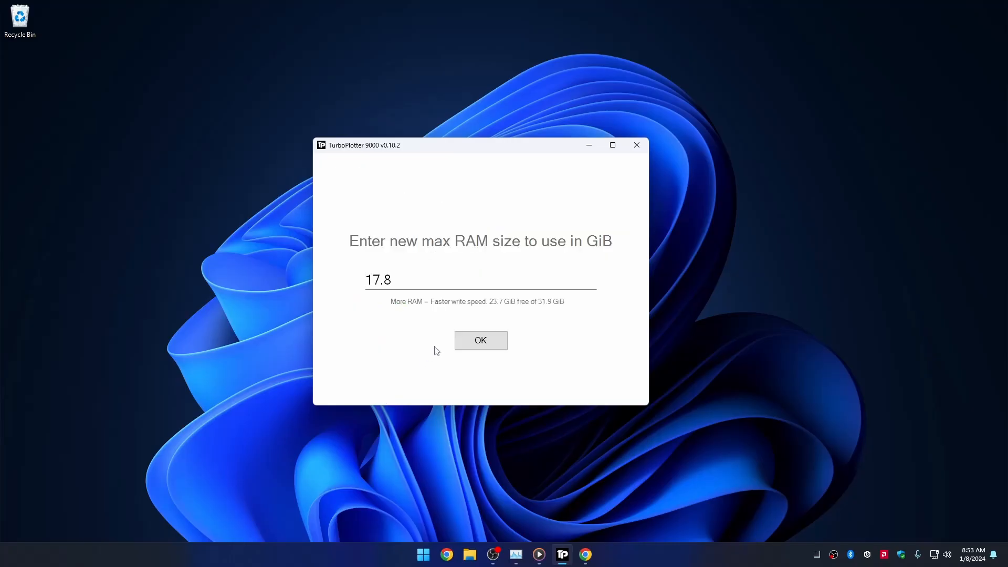
left_click(470, 344)
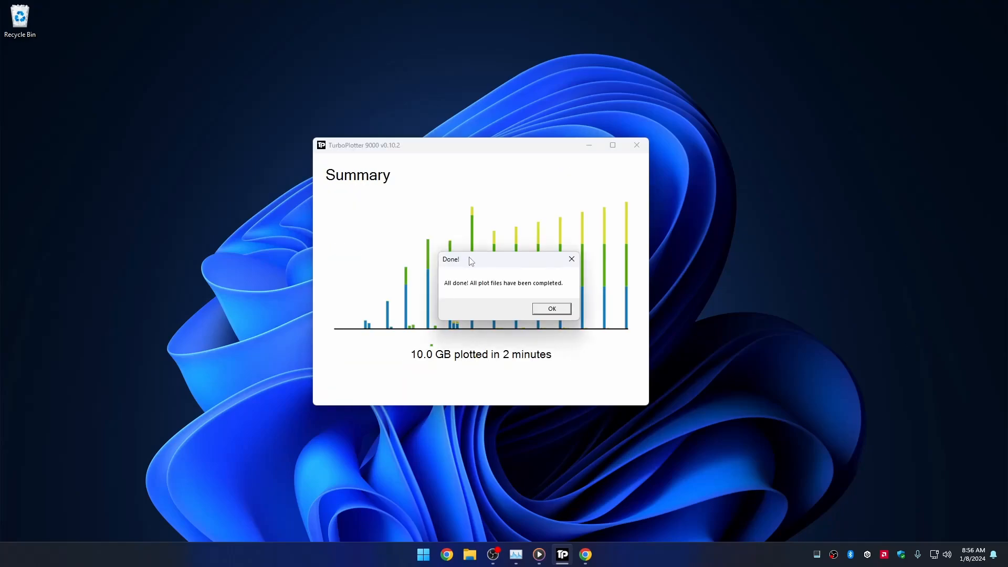
Step: Move the completion message off the plotting summary chart to view it
left_click_drag(471, 261, 688, 147)
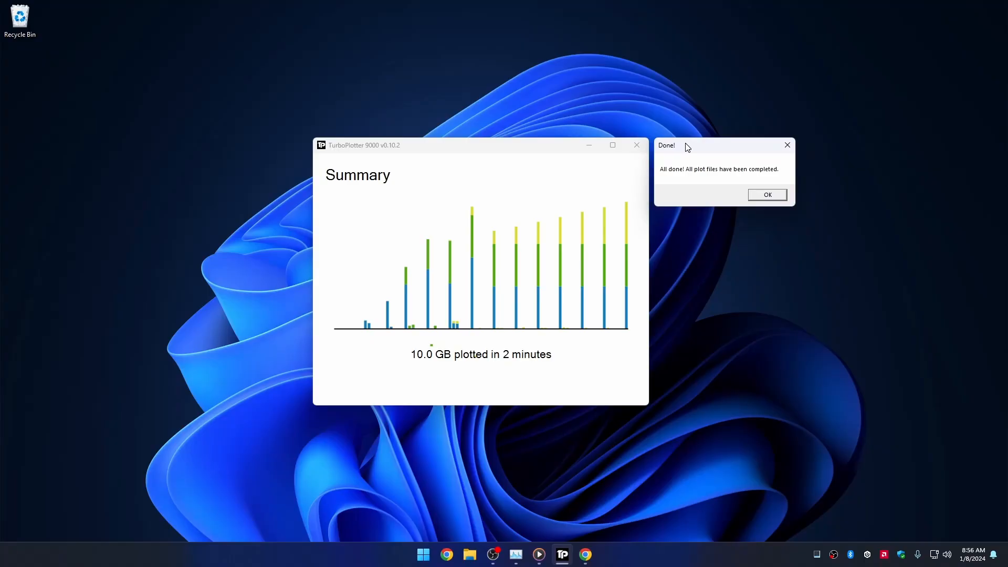
left_click(705, 246)
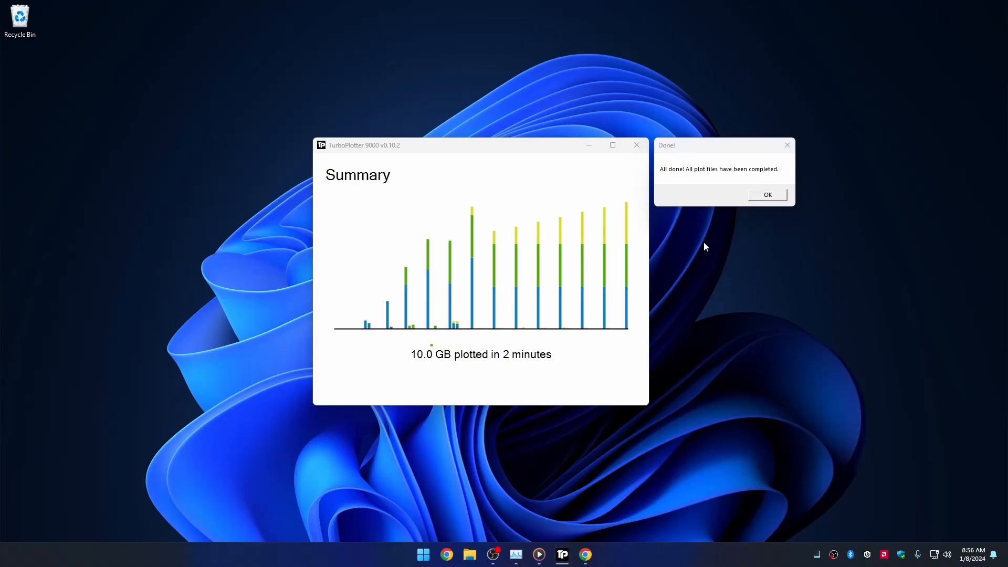